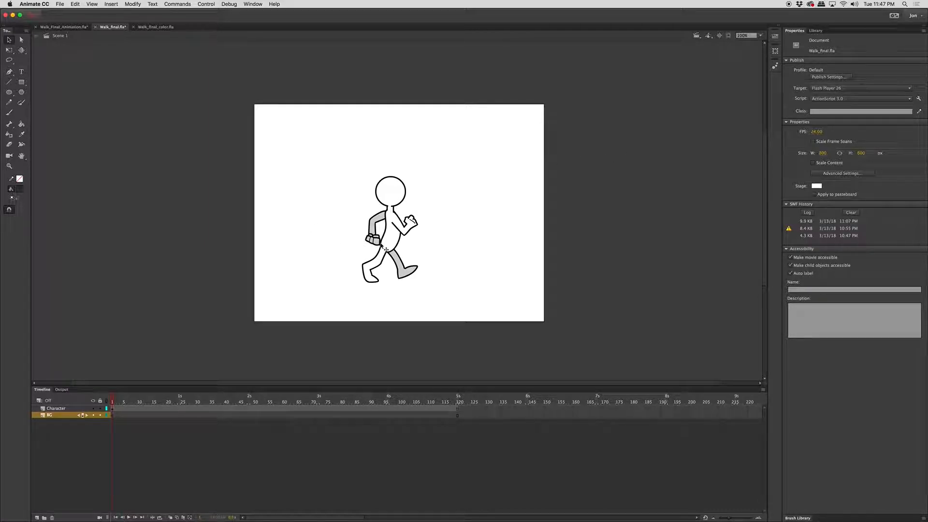
Open the Walk symbol to examine its walk-cycle keyframes, and return to the main scene
{"action": "left_click", "coordinate": [385, 255]}
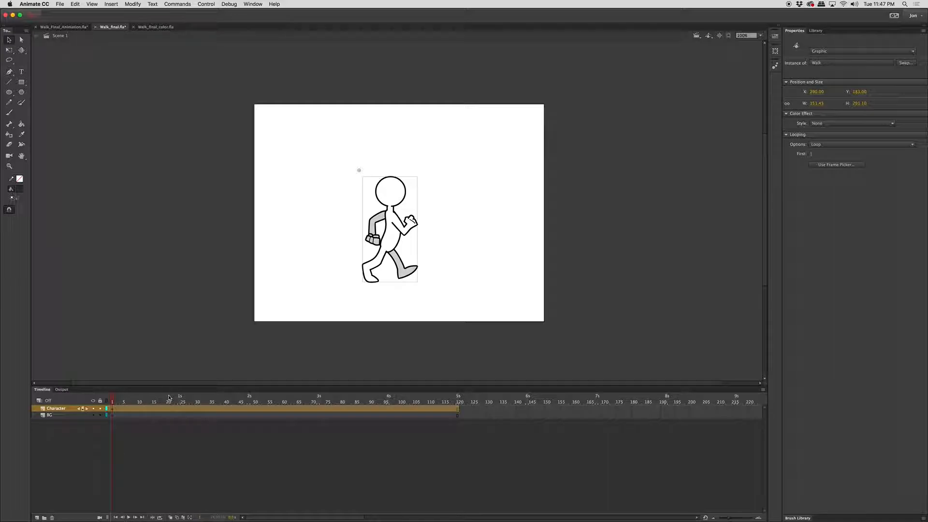
{"action": "double_click", "coordinate": [388, 256]}
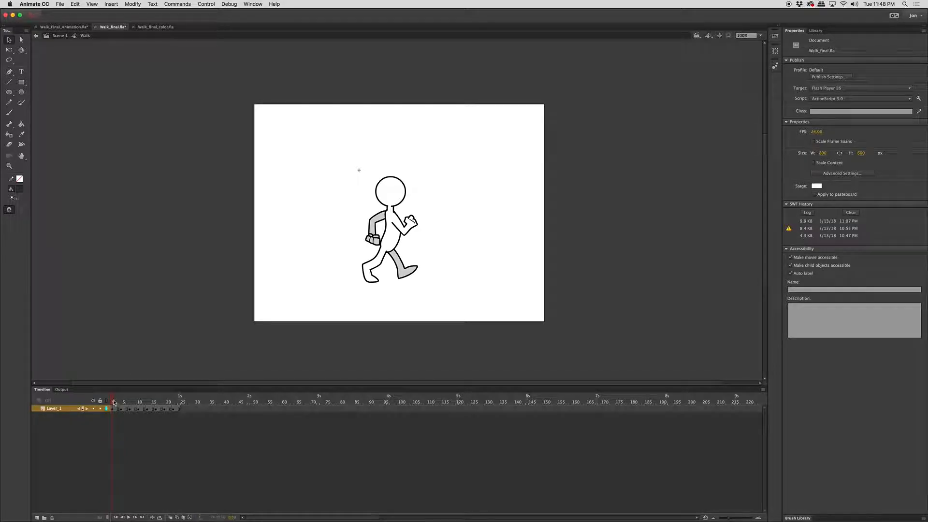
{"action": "mouse_move", "coordinate": [113, 402]}
{"action": "left_mouse_down"}
{"action": "mouse_move", "coordinate": [196, 402]}
{"action": "mouse_move", "coordinate": [108, 397]}
{"action": "left_mouse_up"}
{"action": "left_click", "coordinate": [116, 411]}
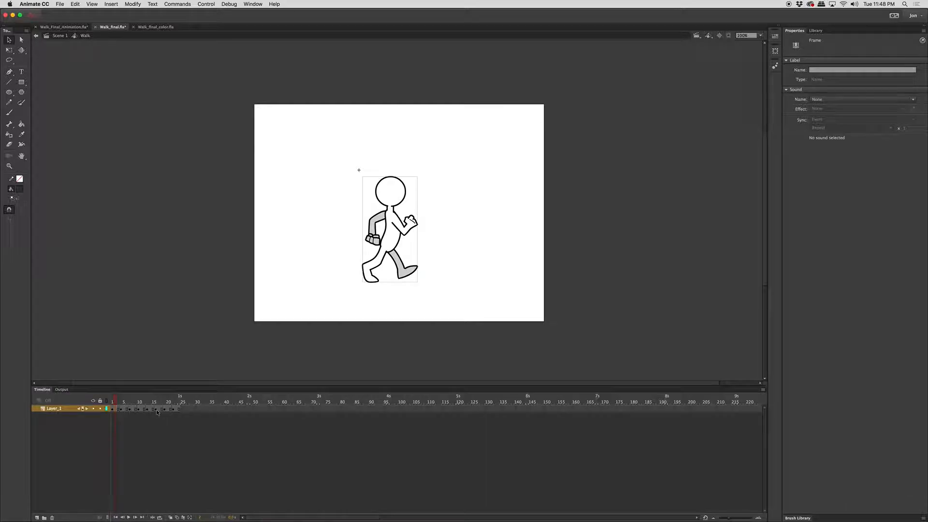
{"action": "left_click_drag", "start_coordinate": [116, 399], "coordinate": [107, 398]}
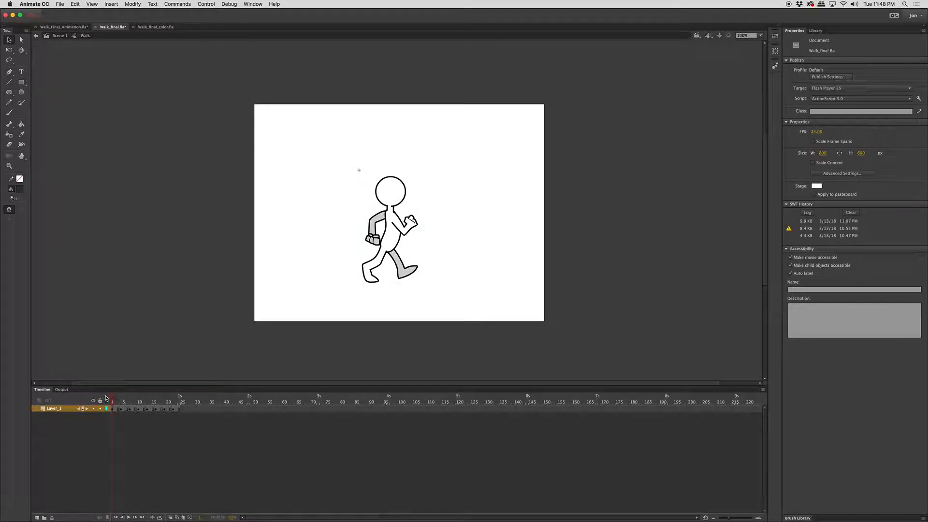
{"action": "double_click", "coordinate": [255, 318]}
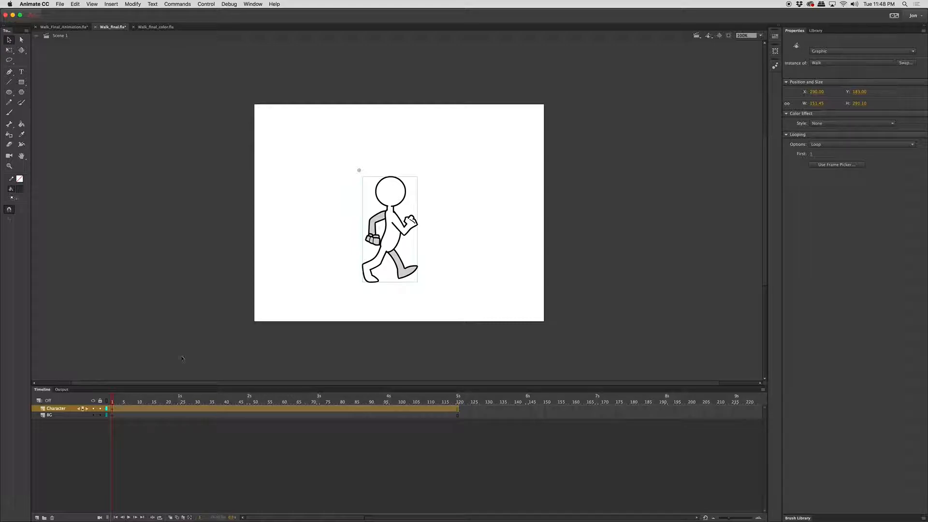
Choose Walk_BG.ai for import to the stage on frame 1 of the BG layer
{"action": "left_click", "coordinate": [113, 415]}
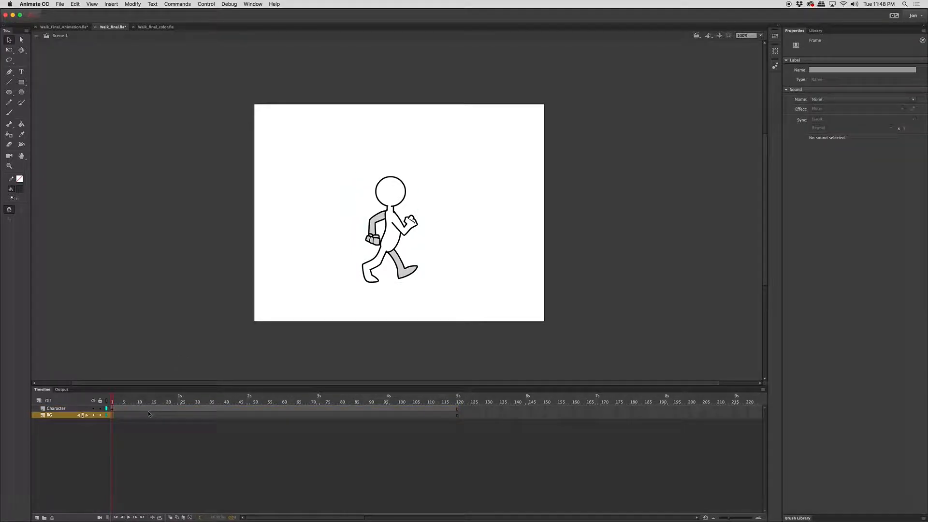
{"action": "left_click", "coordinate": [60, 5]}
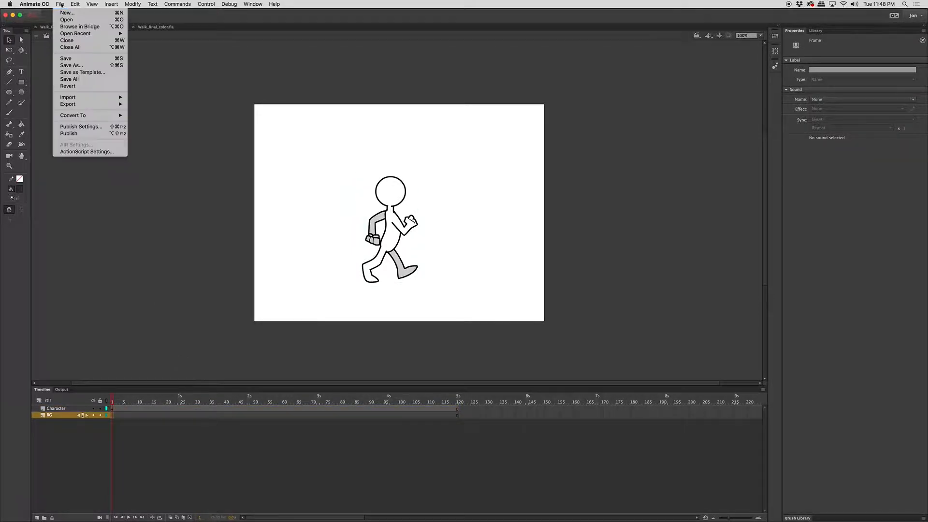
{"action": "mouse_move", "coordinate": [72, 97]}
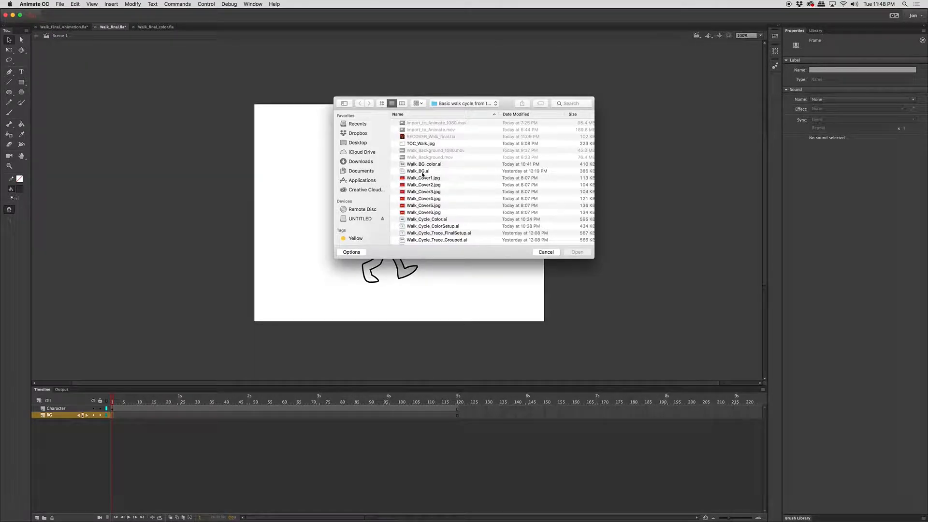
{"action": "left_click", "coordinate": [422, 174]}
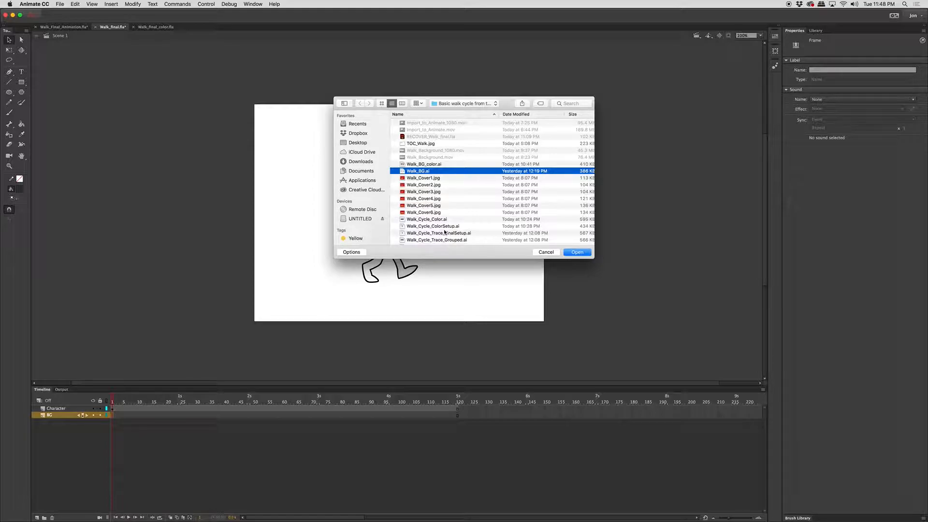
{"action": "left_click", "coordinate": [574, 252]}
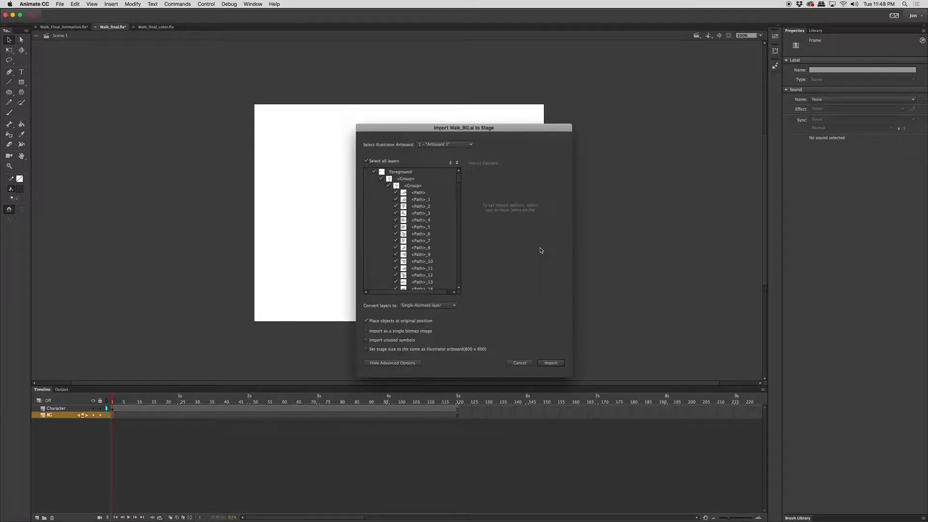
Collapse the Illustrator layer list and import the artwork with its layers converted to a single Animate layer
{"action": "left_click_drag", "start_coordinate": [487, 134], "coordinate": [358, 94]}
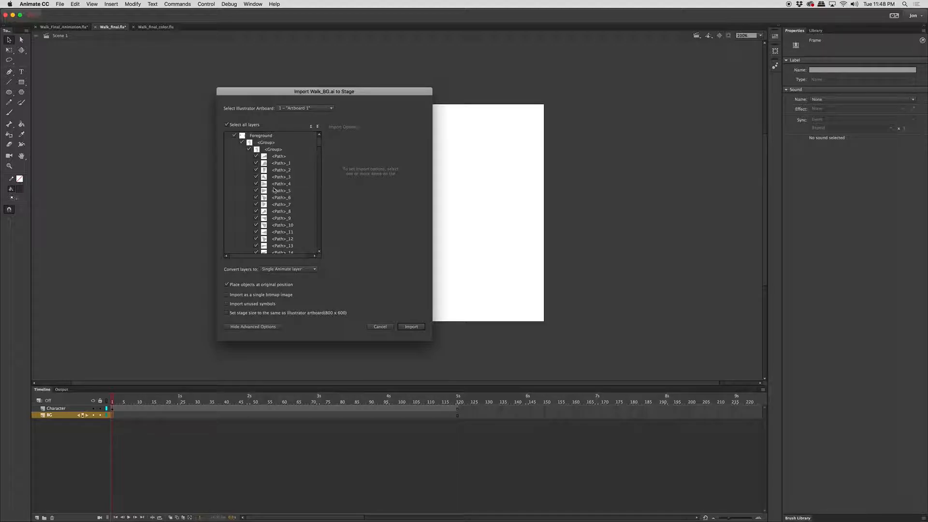
{"action": "left_click", "coordinate": [310, 126]}
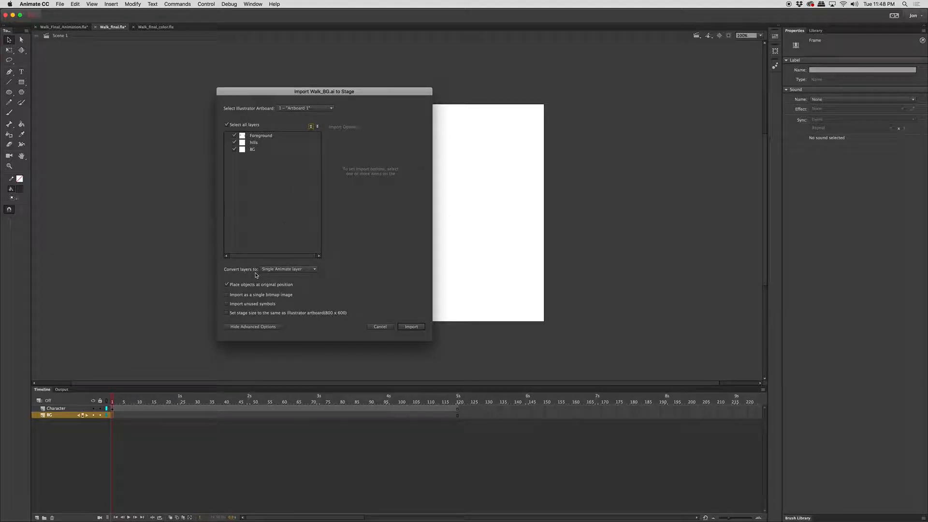
{"action": "left_click", "coordinate": [286, 270]}
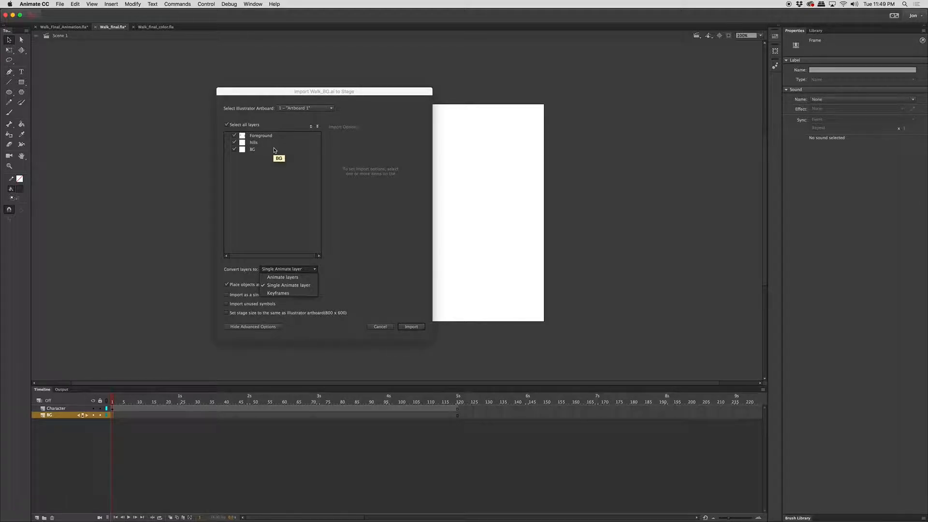
{"action": "left_click", "coordinate": [304, 285]}
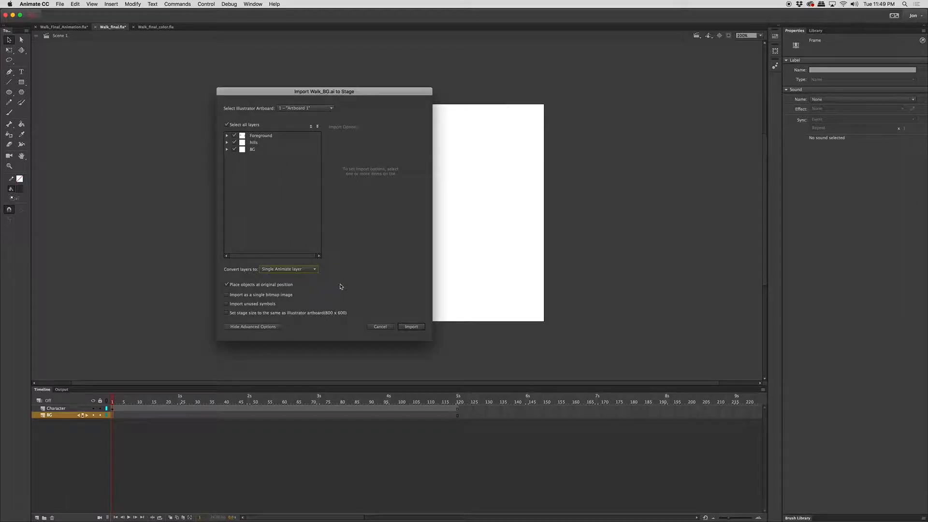
{"action": "left_click", "coordinate": [412, 326]}
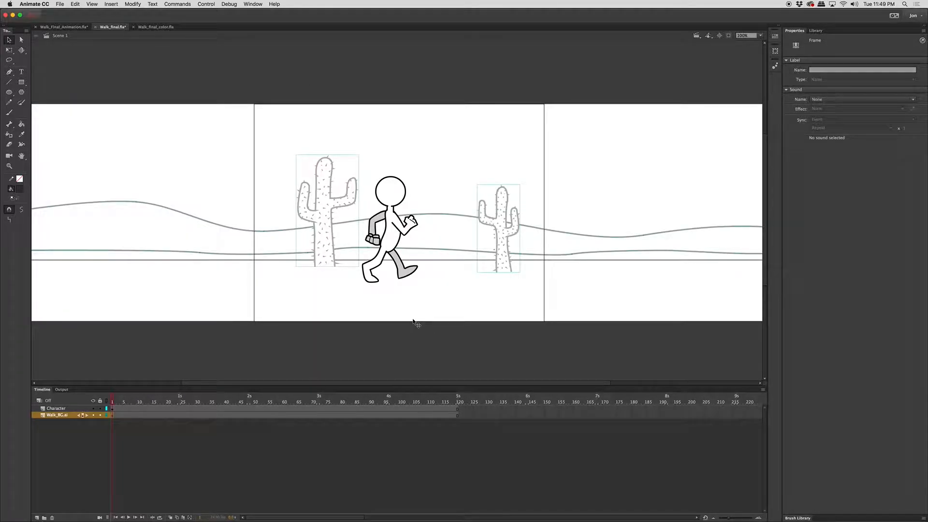
Lock the Character layer and convert all of the imported background artwork into a Graphic symbol named BG2
{"action": "left_click", "coordinate": [100, 409]}
{"action": "key", "text": "super+a"}
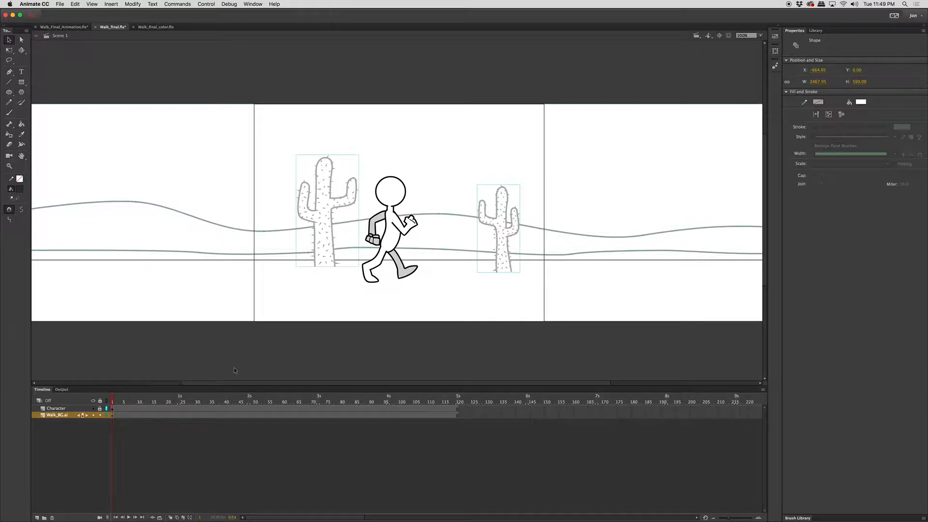
{"action": "left_click", "coordinate": [132, 4]}
{"action": "left_click", "coordinate": [145, 28]}
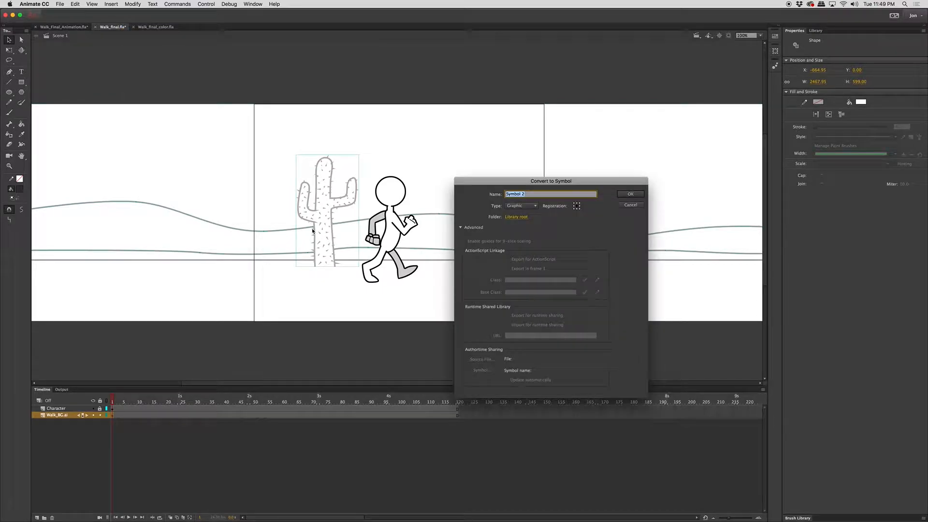
{"action": "left_click", "coordinate": [520, 206]}
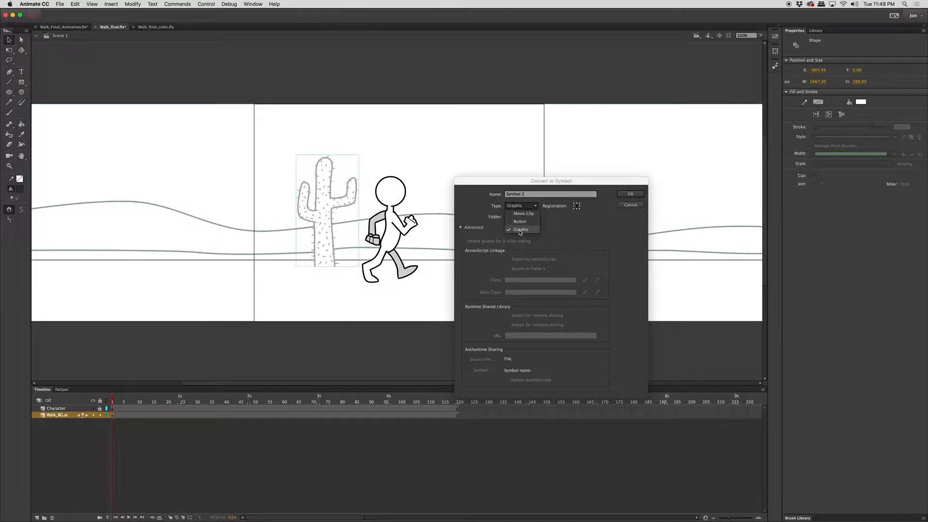
{"action": "left_click", "coordinate": [520, 231]}
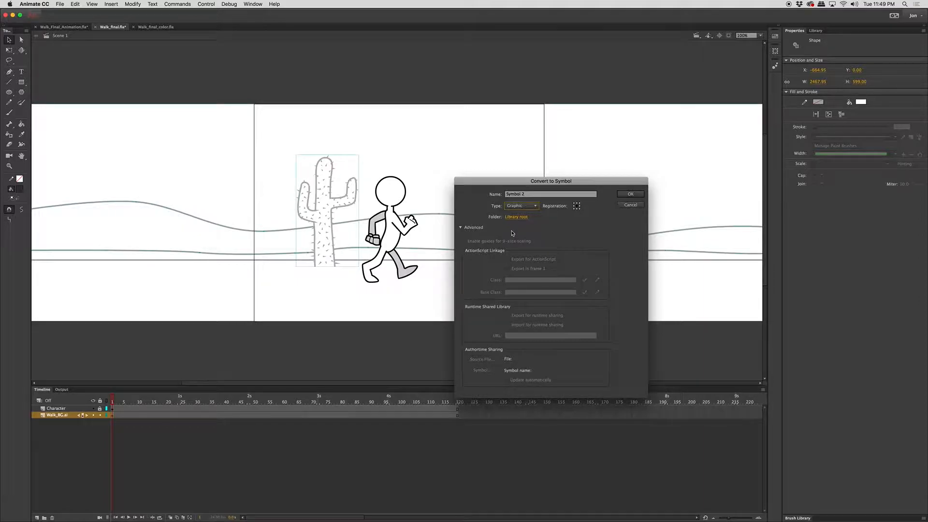
{"action": "left_click", "coordinate": [544, 197]}
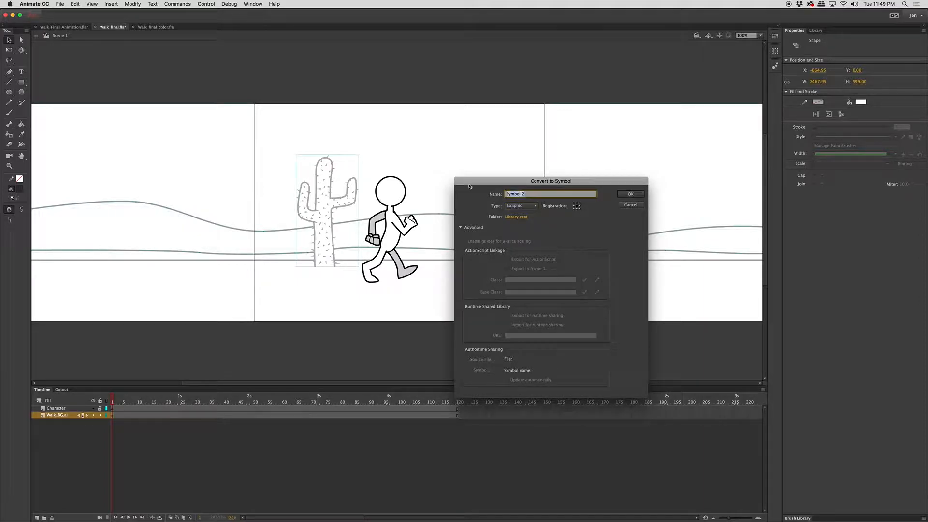
{"action": "type", "text": "B"}
{"action": "left_click", "coordinate": [636, 195]}
{"action": "left_click", "coordinate": [604, 300]}
{"action": "left_click", "coordinate": [517, 195]}
{"action": "left_click", "coordinate": [630, 194]}
{"action": "left_click", "coordinate": [488, 200]}
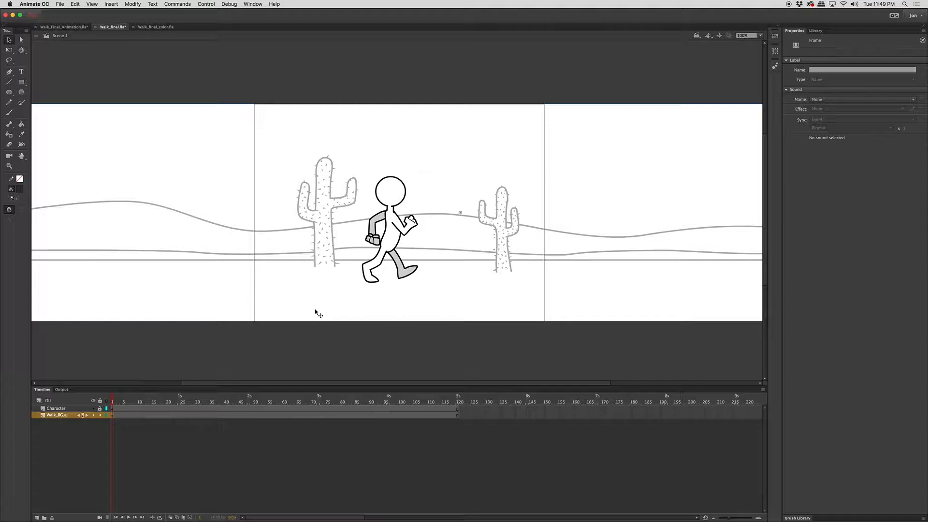
Insert a keyframe at frame 120 of the Walk_BG.ai layer and create a classic tween between its two keyframes
{"action": "left_click", "coordinate": [458, 416]}
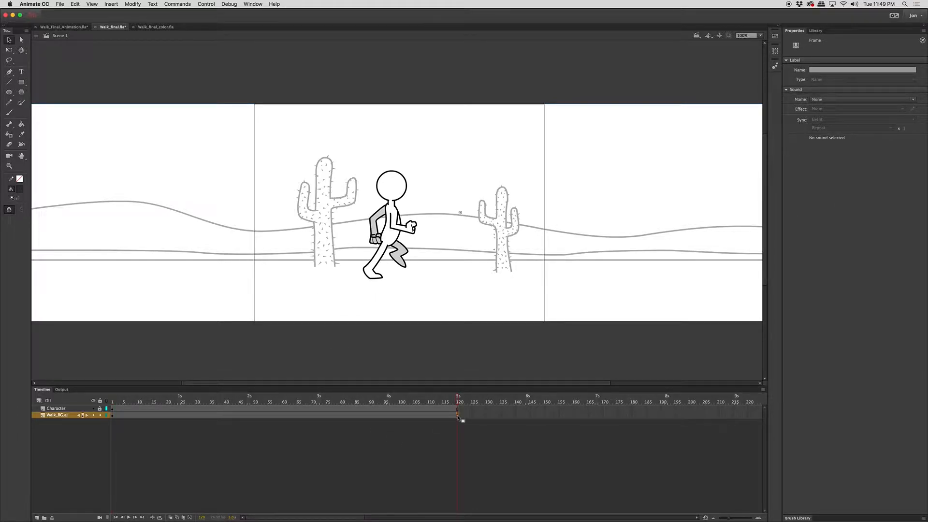
{"action": "right_click", "coordinate": [458, 417]}
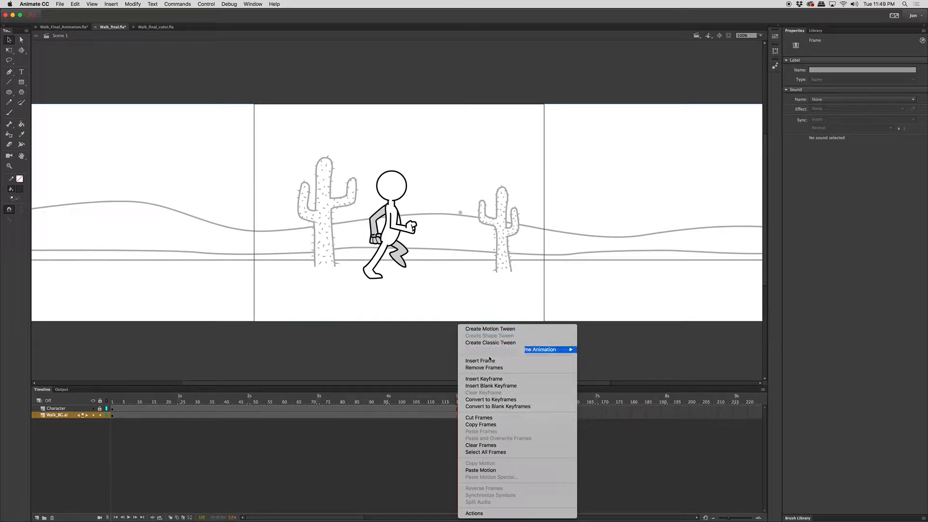
{"action": "left_click", "coordinate": [489, 378]}
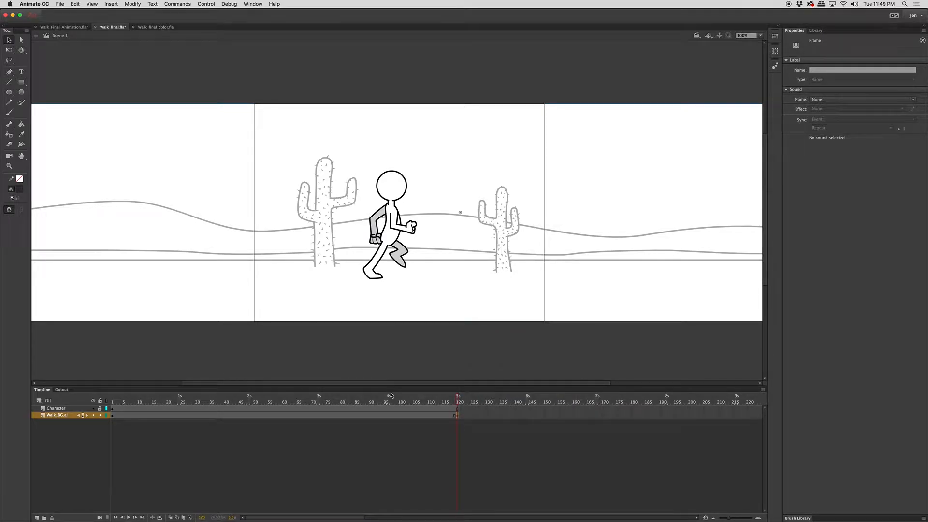
{"action": "left_click", "coordinate": [283, 415]}
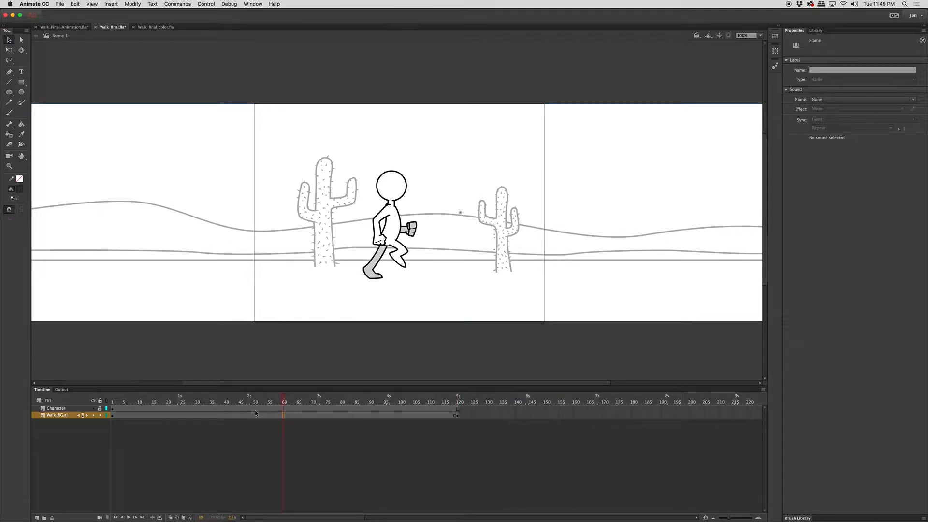
{"action": "right_click", "coordinate": [299, 419]}
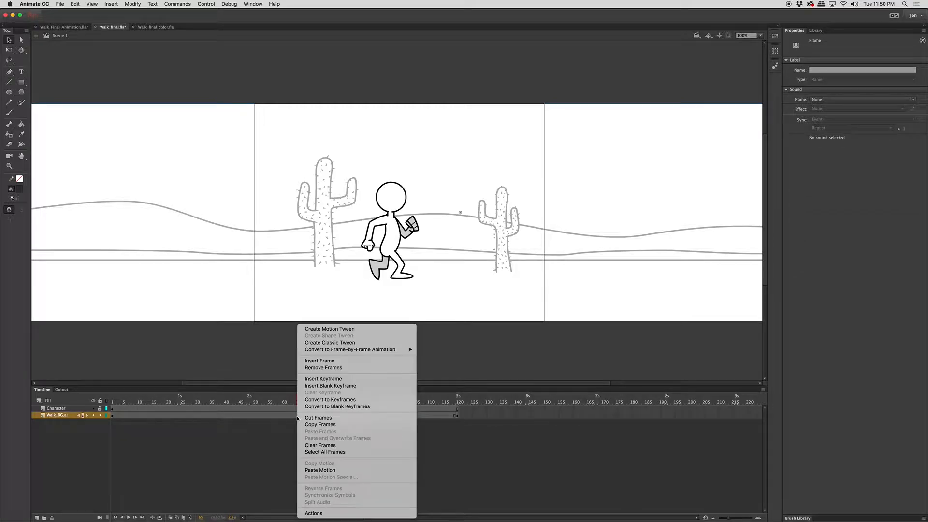
{"action": "left_click", "coordinate": [357, 344]}
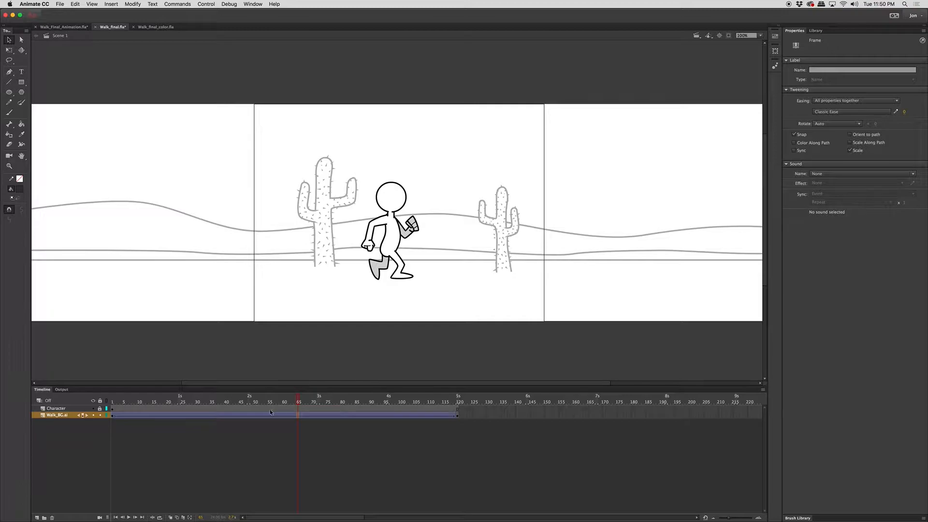
Shift the background right to about X 775 on frame 1 and left on frame 120, and scrub back to the start
{"action": "left_click", "coordinate": [112, 415]}
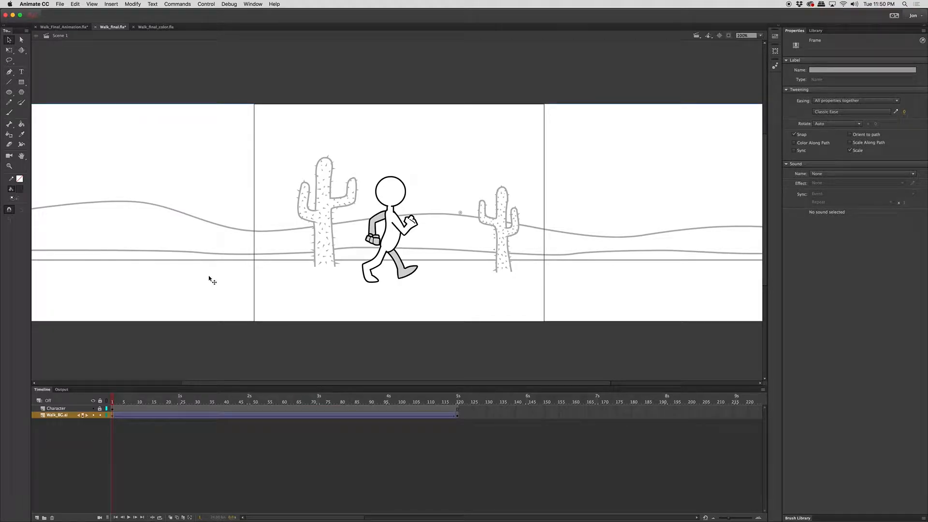
{"action": "left_click_drag", "start_coordinate": [274, 285], "coordinate": [283, 285]}
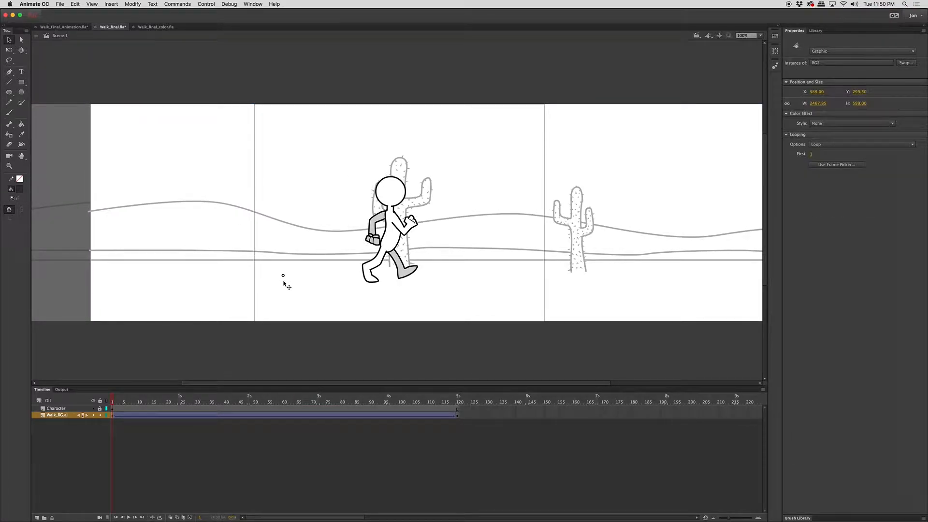
{"action": "left_click", "coordinate": [456, 416]}
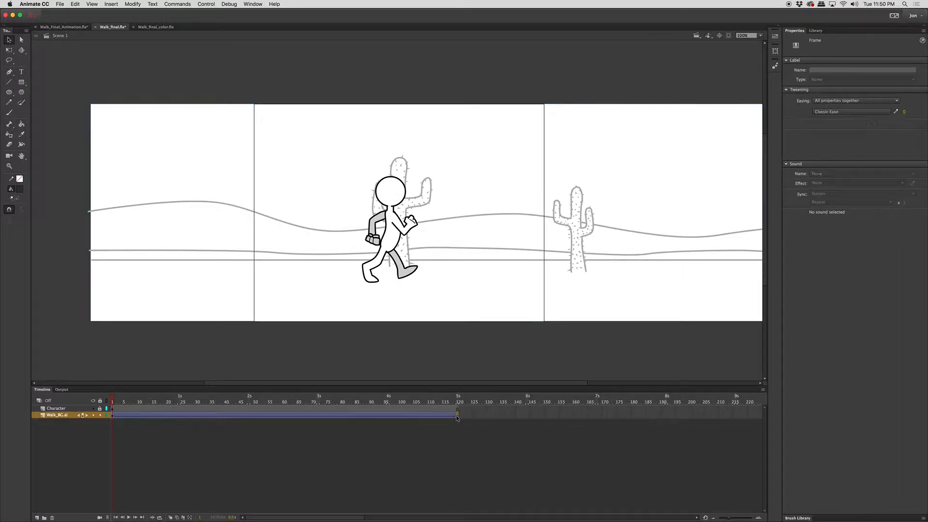
{"action": "left_click", "coordinate": [456, 417]}
{"action": "left_click_drag", "start_coordinate": [576, 299], "coordinate": [525, 294]}
{"action": "left_click_drag", "start_coordinate": [457, 399], "coordinate": [113, 376]}
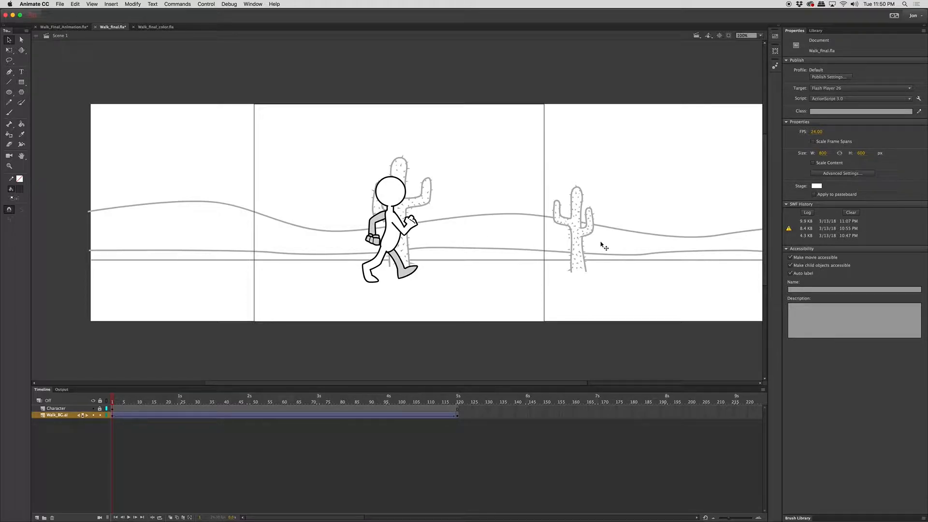
Try moving the smaller cactus left inside the BG2 symbol, undo the move, and return to the main scene
{"action": "left_click", "coordinate": [580, 248]}
{"action": "double_click", "coordinate": [579, 246]}
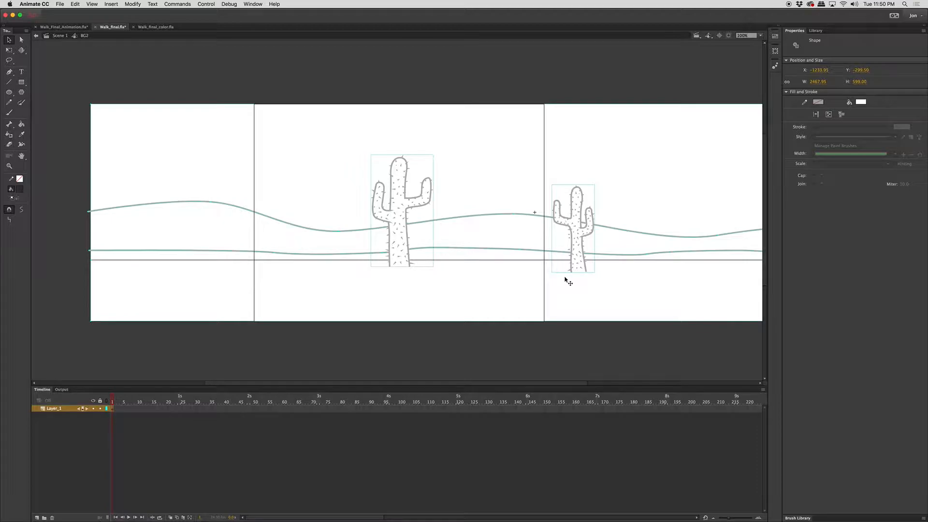
{"action": "left_click", "coordinate": [551, 351]}
{"action": "left_click", "coordinate": [575, 266]}
{"action": "left_click_drag", "start_coordinate": [575, 267], "coordinate": [495, 266]}
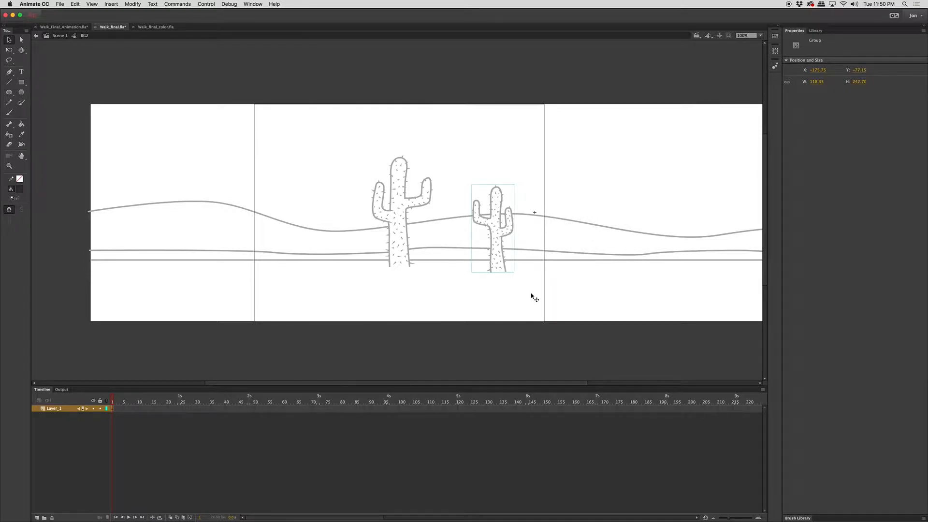
{"action": "key", "text": "super+z"}
{"action": "double_click", "coordinate": [478, 350]}
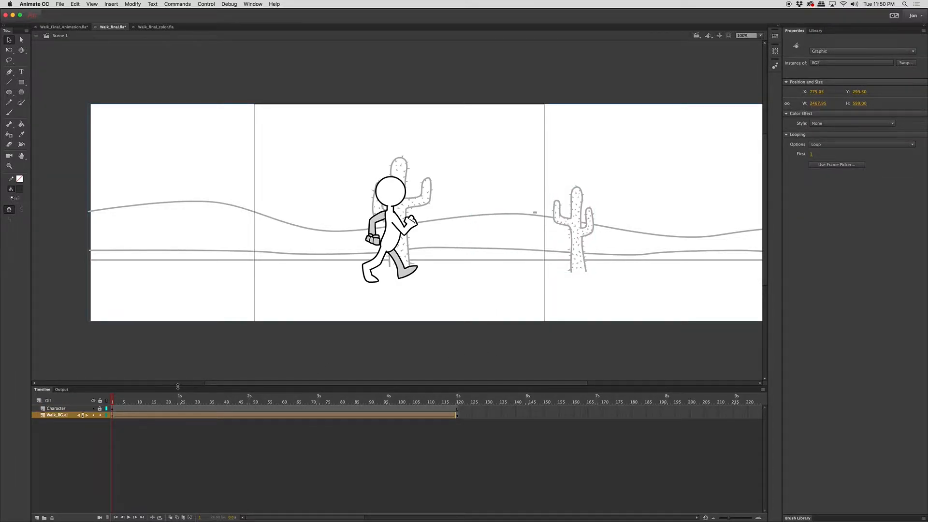
Test the movie to preview the character walking in front of the scrolling background
{"action": "key", "text": "super+Return"}
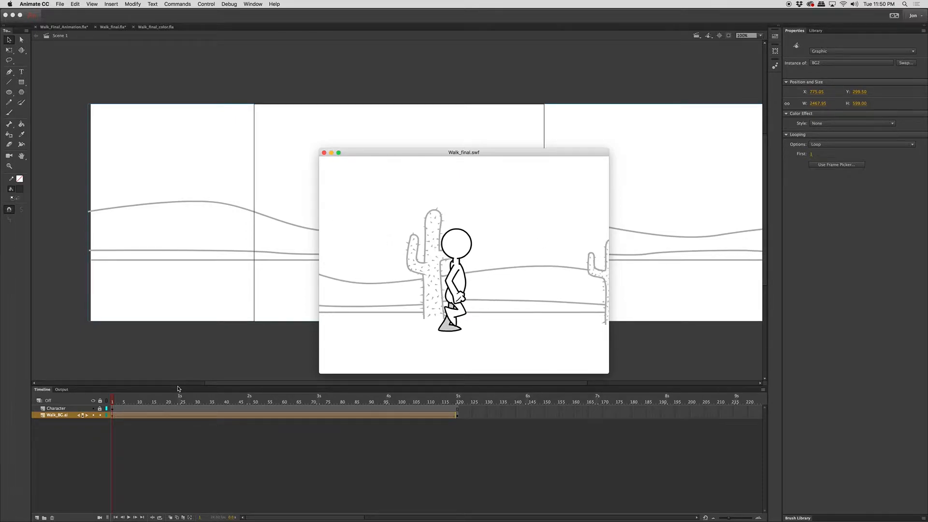
Switch to the coloured version, Walk_final_color.fla, and test its movie to preview the walk against the layered desert background
{"action": "left_click", "coordinate": [324, 153]}
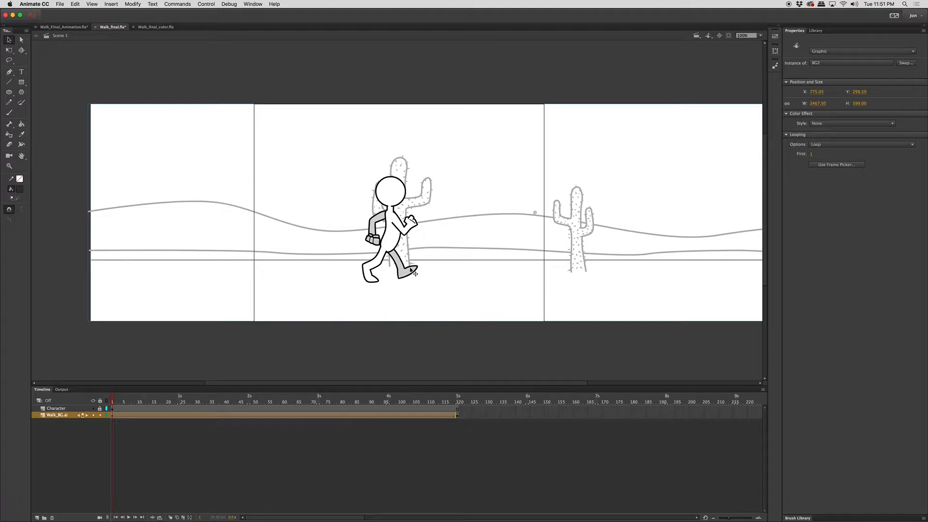
{"action": "left_click", "coordinate": [152, 30]}
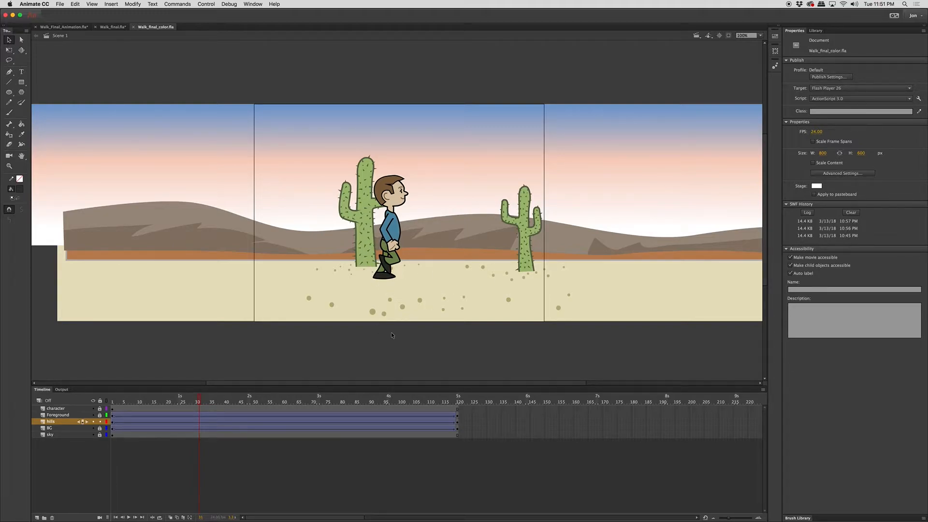
{"action": "key", "text": "super+Return"}
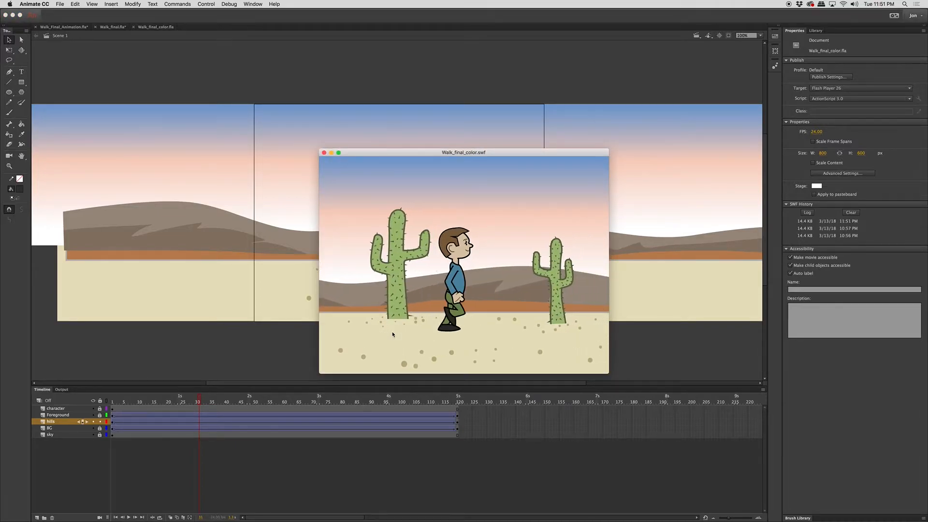
{"action": "left_click", "coordinate": [325, 153]}
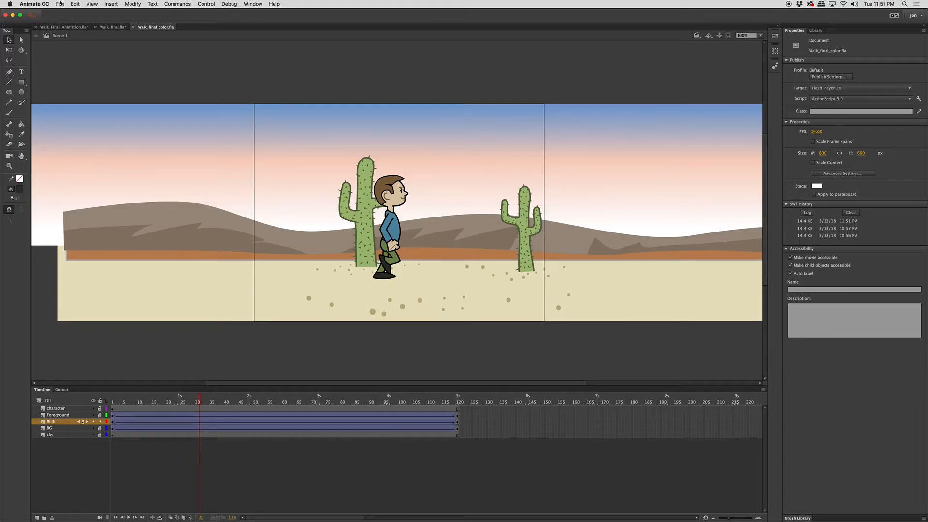
{"action": "key", "text": "super+Return"}
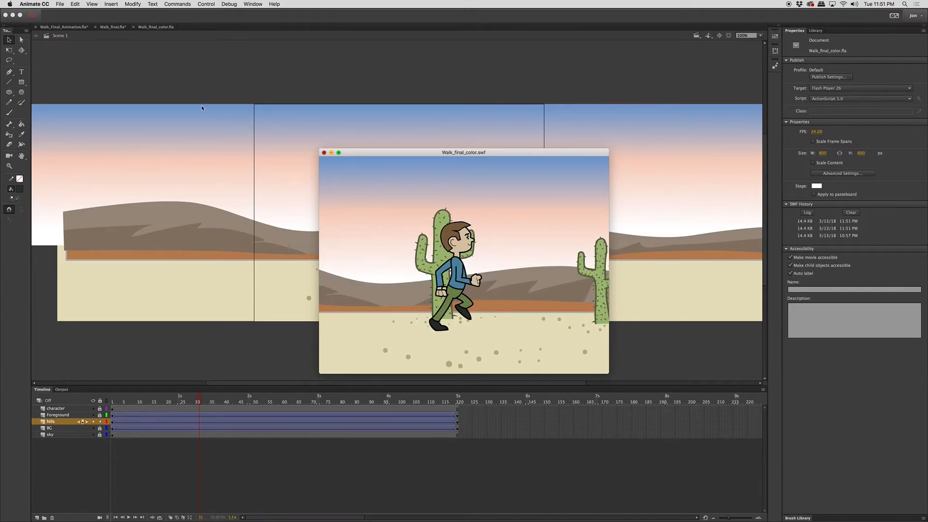
{"action": "key", "text": "super+w"}
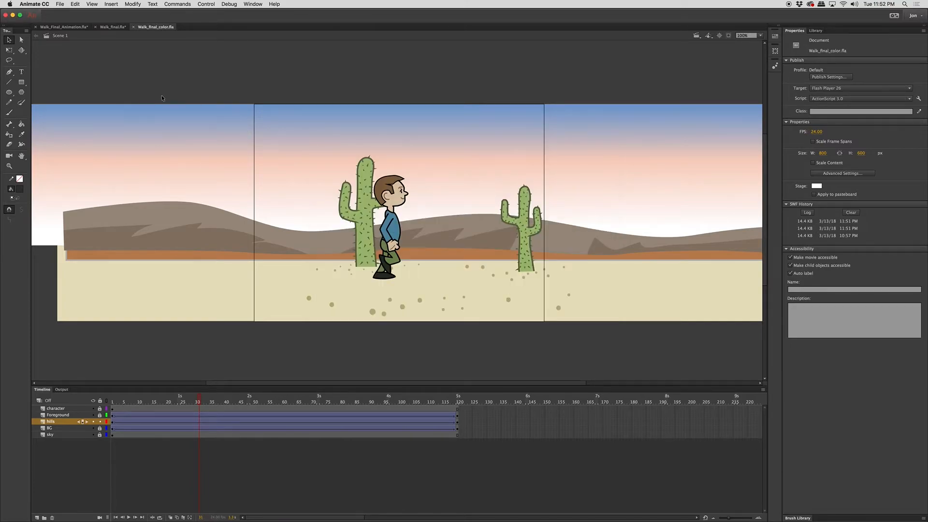
Examine the file formats offered for exporting the coloured animation as a movie, and leave without saving
{"action": "left_click", "coordinate": [61, 4]}
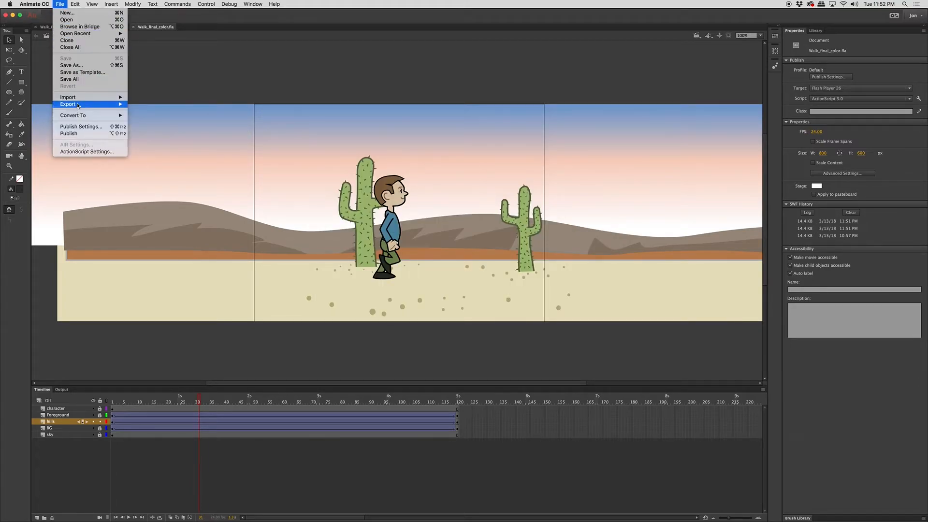
{"action": "mouse_move", "coordinate": [87, 104]}
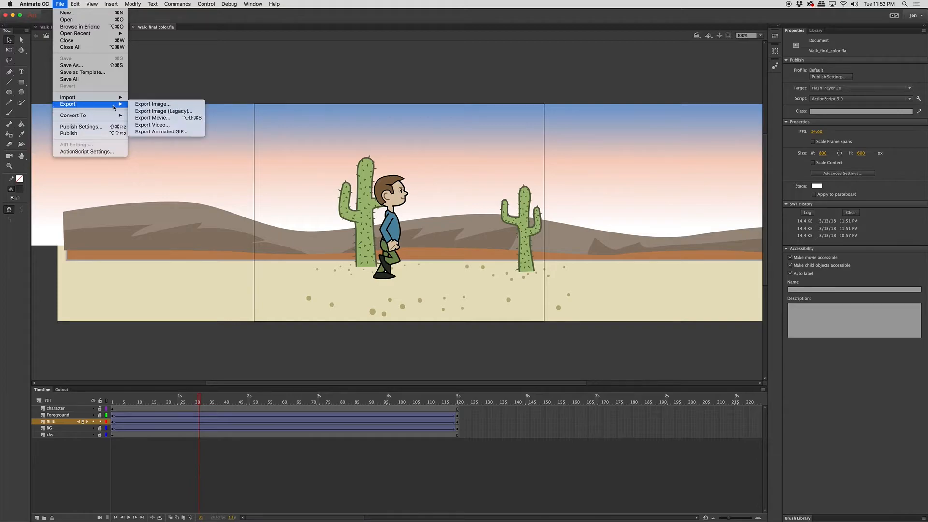
{"action": "left_click", "coordinate": [175, 121]}
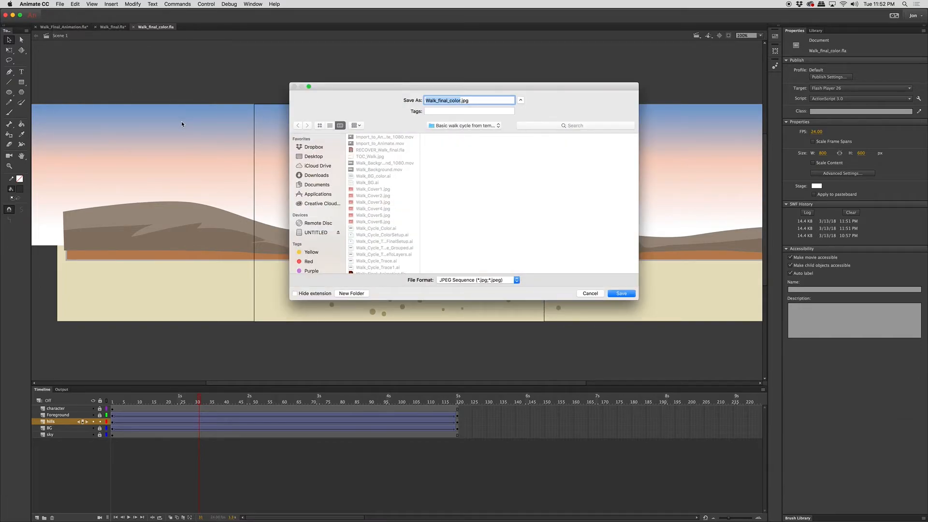
{"action": "left_click", "coordinate": [470, 280]}
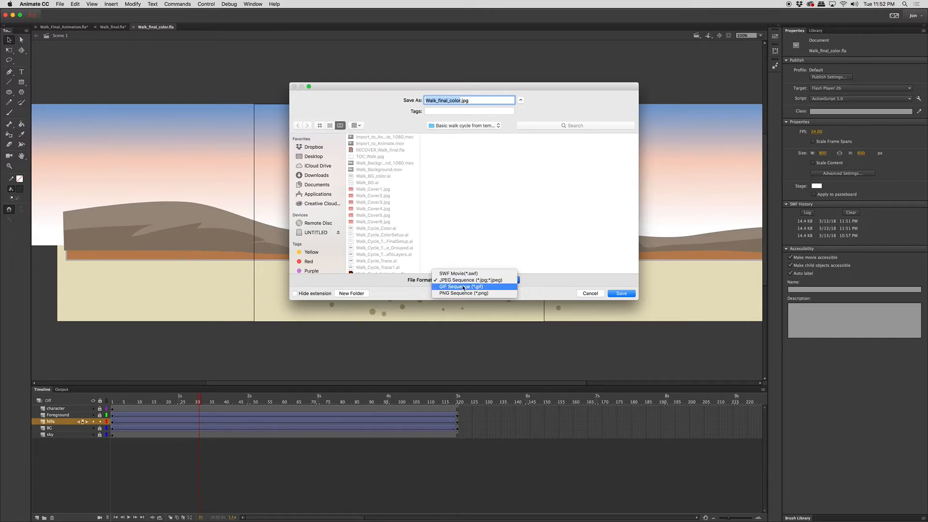
{"action": "left_click", "coordinate": [588, 295]}
{"action": "left_click", "coordinate": [589, 294]}
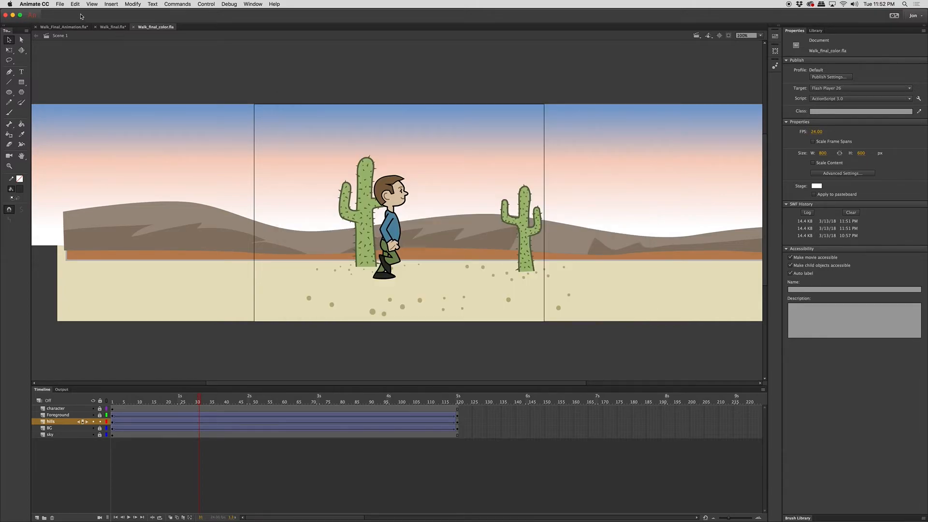
Review the Export Video settings for the coloured animation and leave without exporting
{"action": "left_click", "coordinate": [61, 5]}
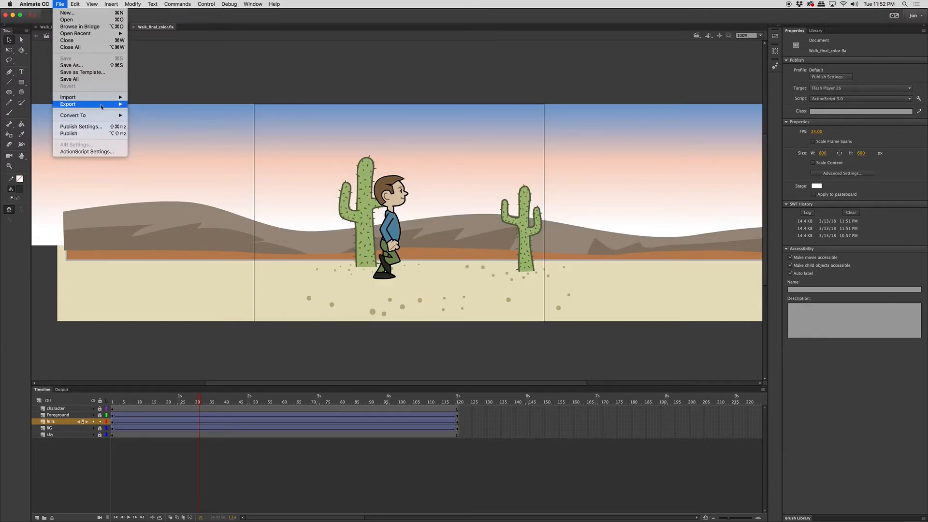
{"action": "left_click", "coordinate": [172, 127]}
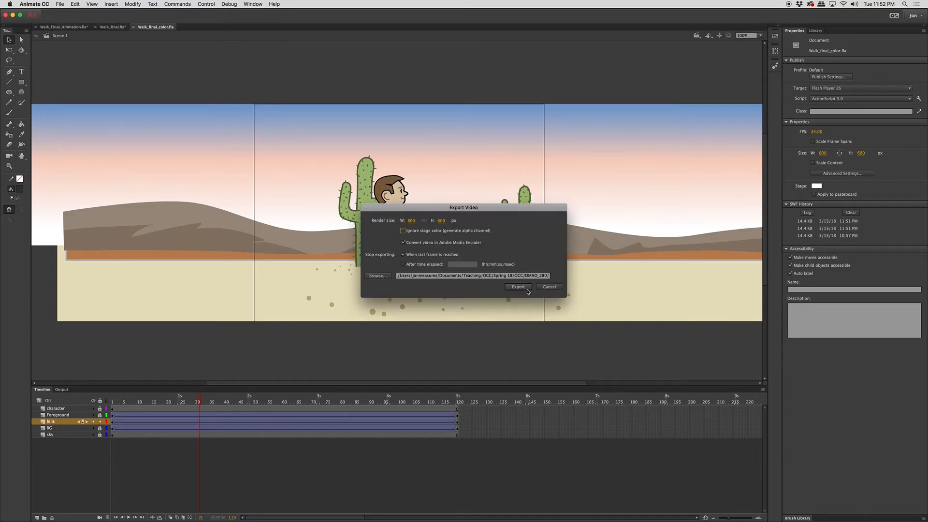
{"action": "left_click", "coordinate": [546, 287]}
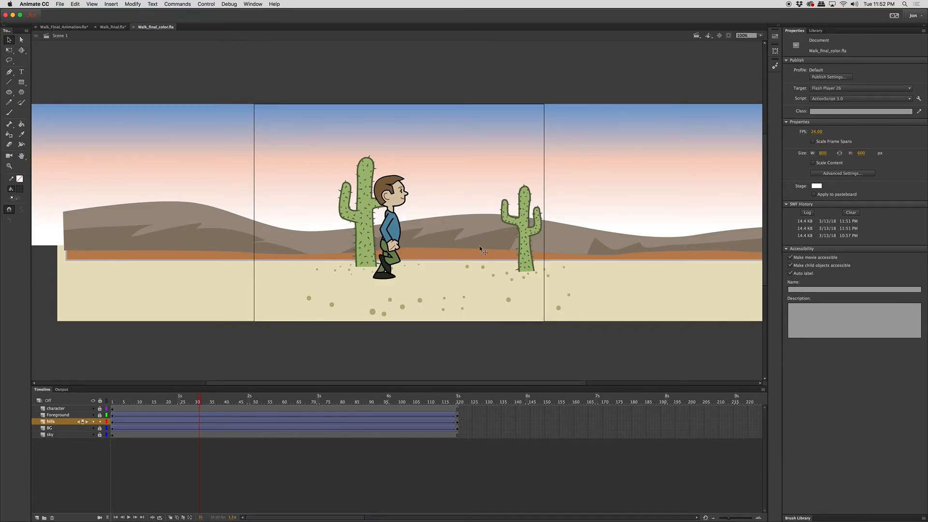